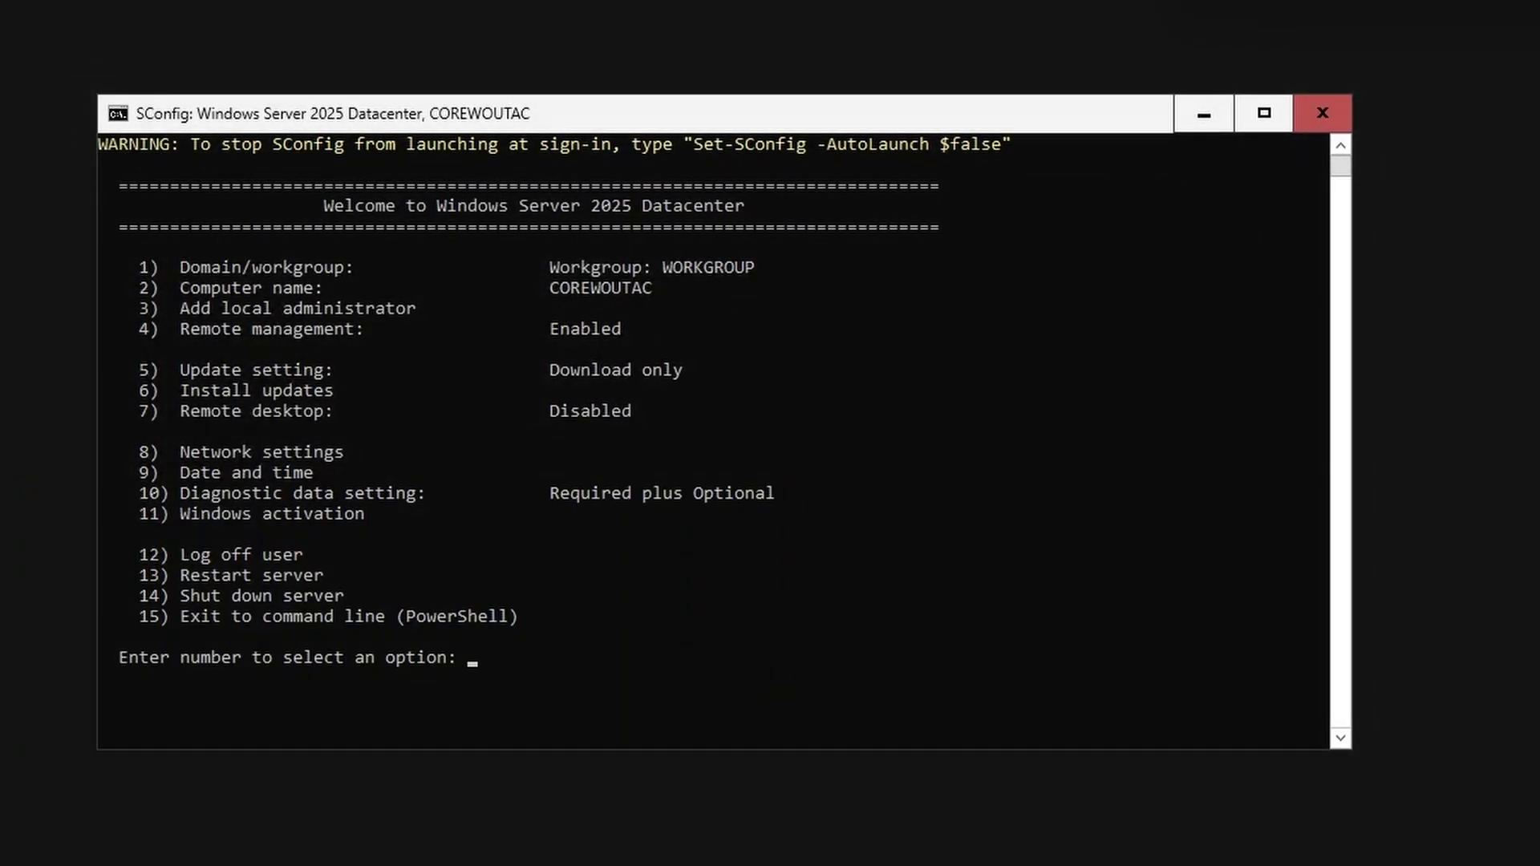
Exit SConfig, install ServerCore.AppCompatibility~~~~0.0.1.0 online, and enter Restart-Computer
type("15")
key("Return")
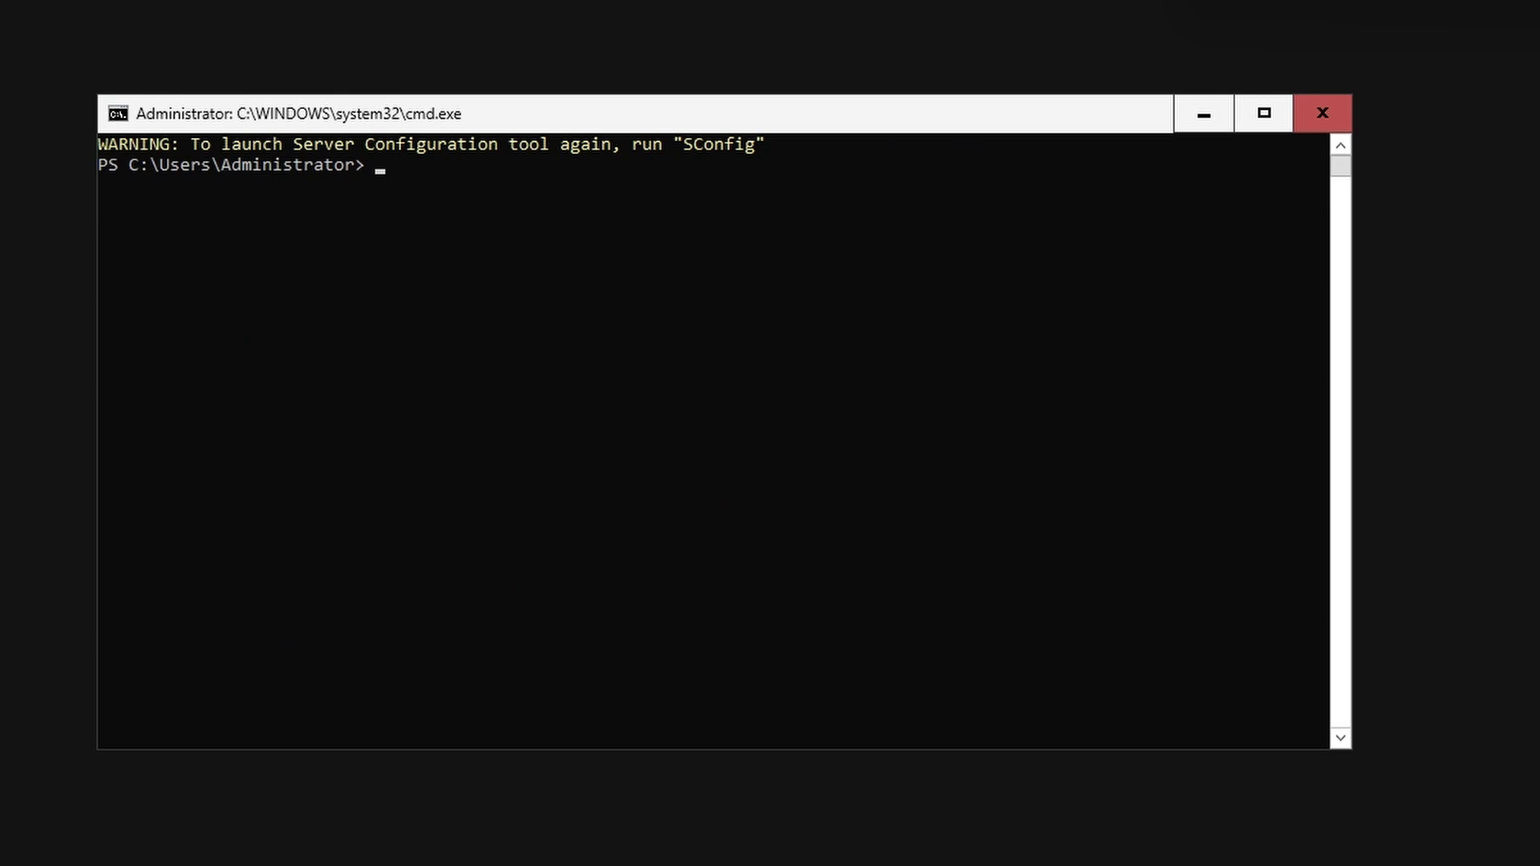
type("Add-WindowsCapability -Online -Name ServerCore.AppCompatibility~~~~0.0.1.0")
key("Return")
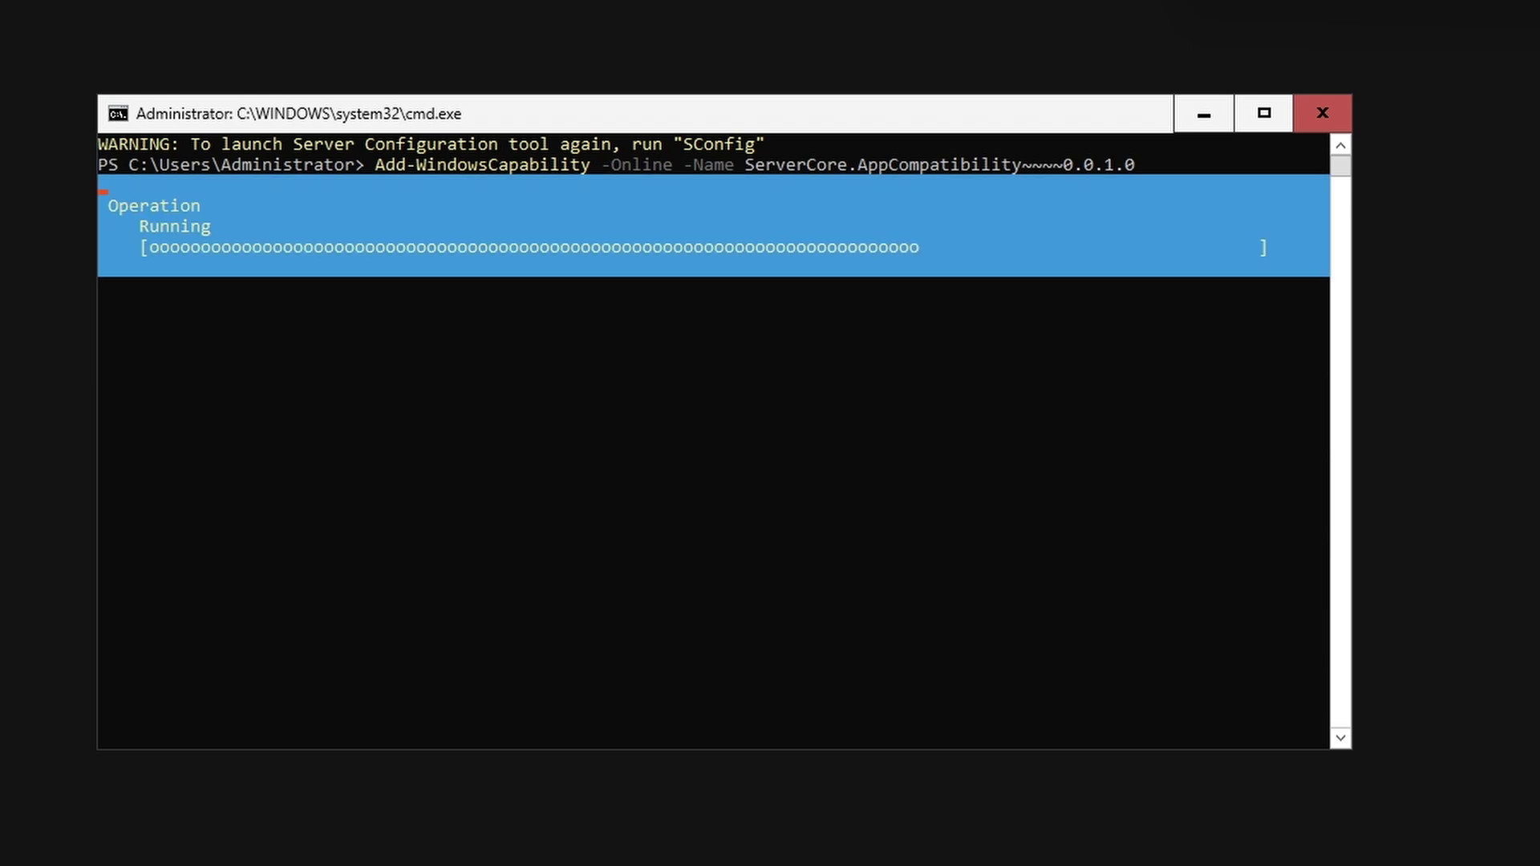
type("Restart-Computer")
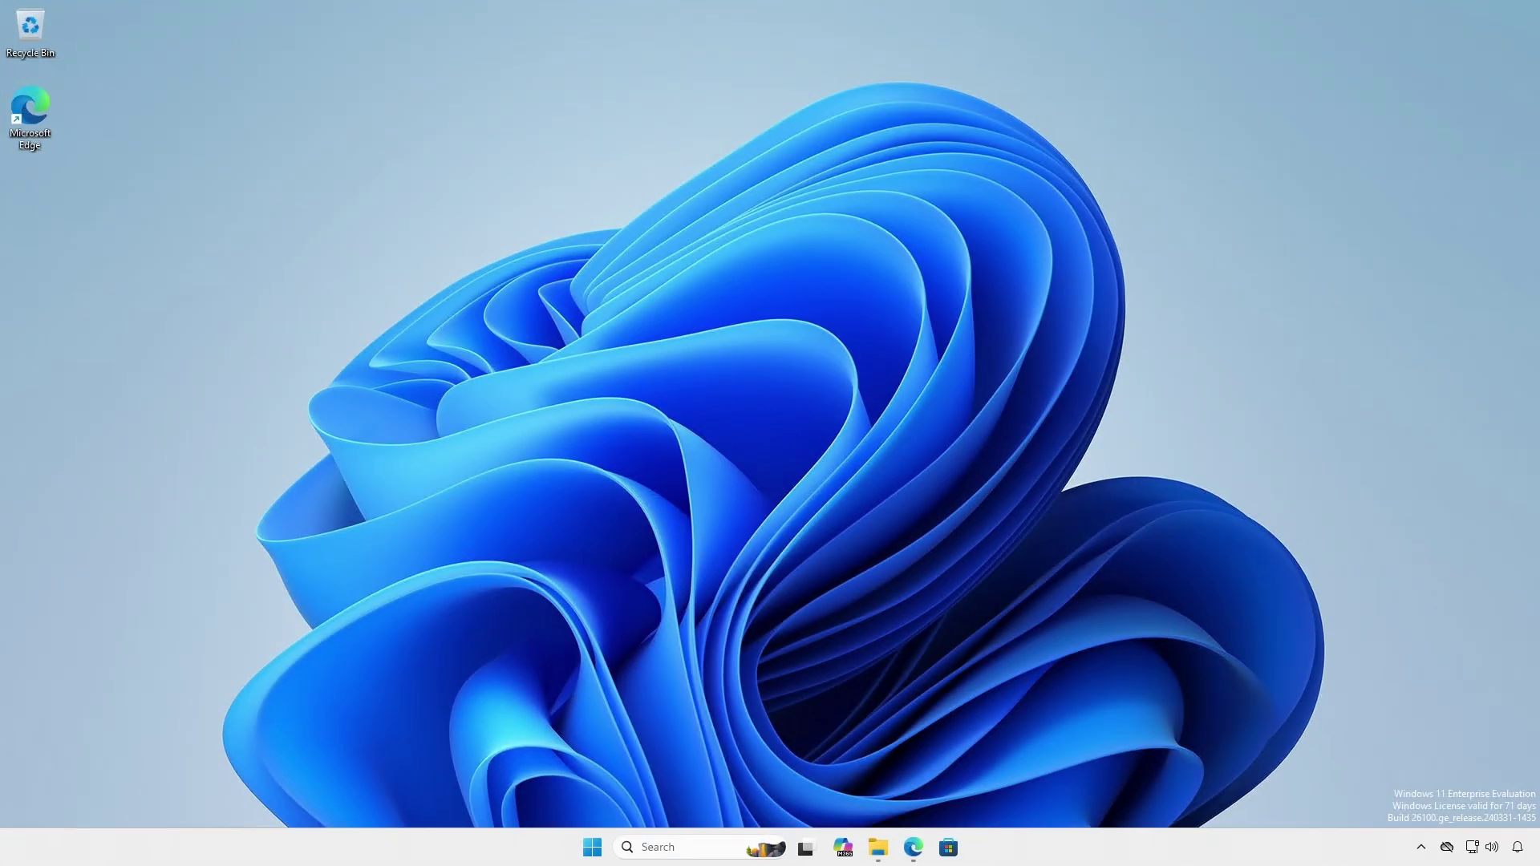
Download the Windows Server 2025 Languages and Optional Features ISO from the Evaluation Center in Edge
left_click(915, 847)
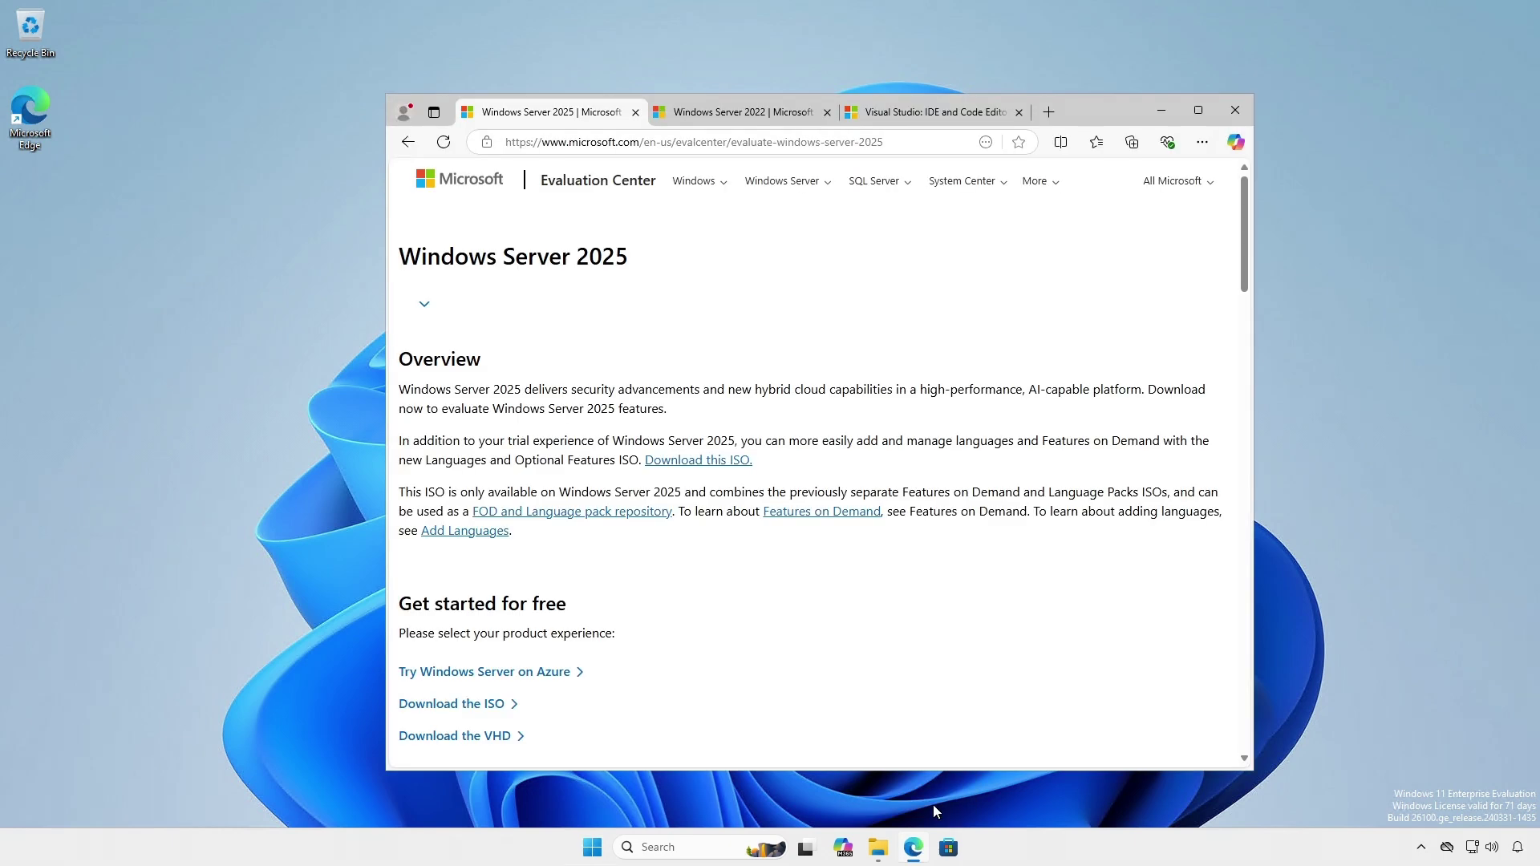
left_click(679, 460)
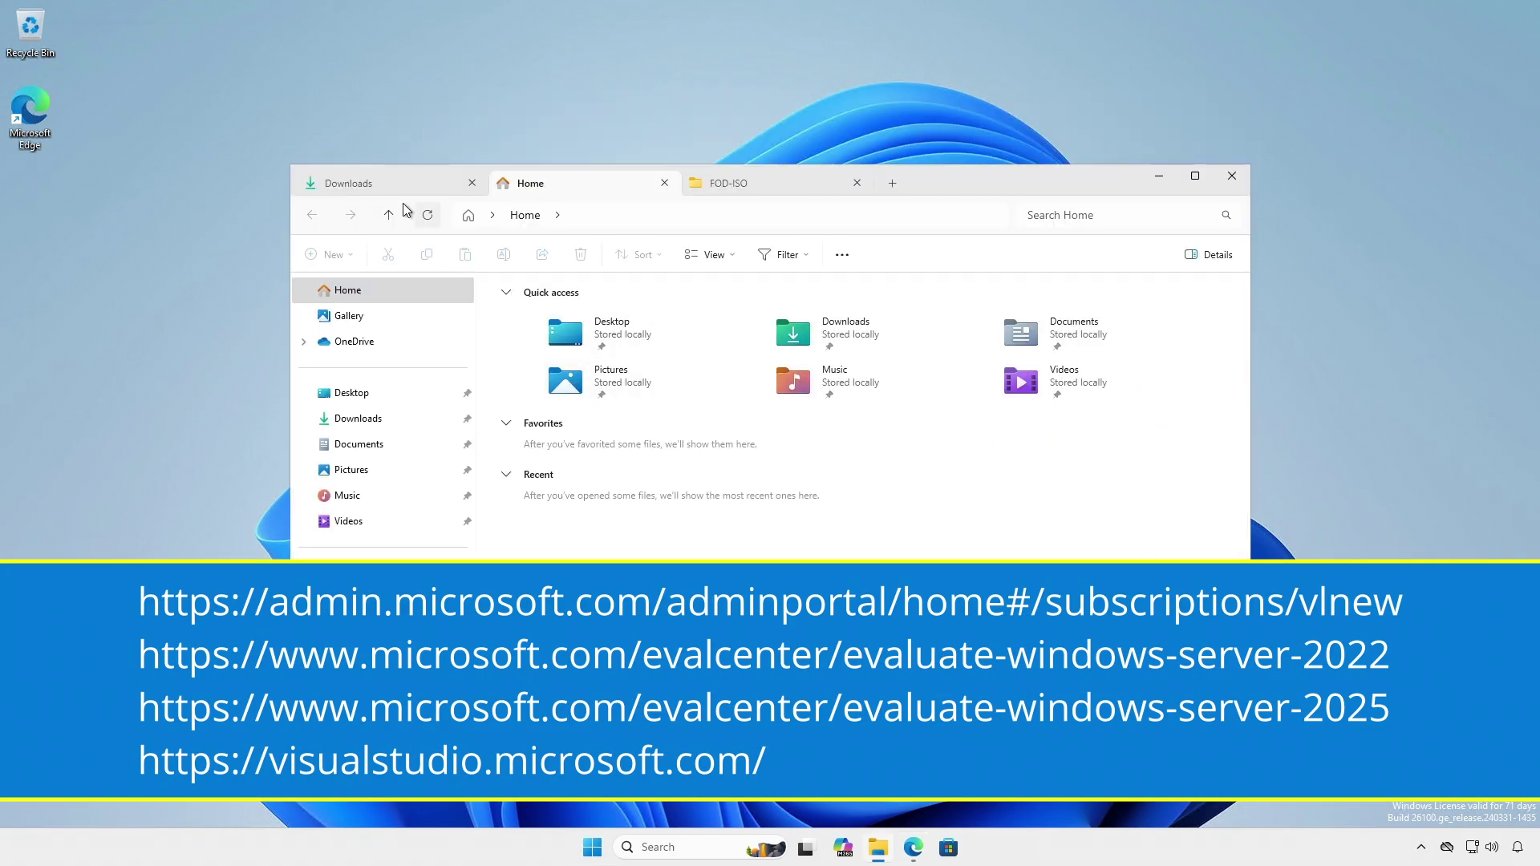
Copy the ISO from Downloads into \\dc25core\c$\FOD-ISO, then exit SConfig with option 15
left_click(405, 186)
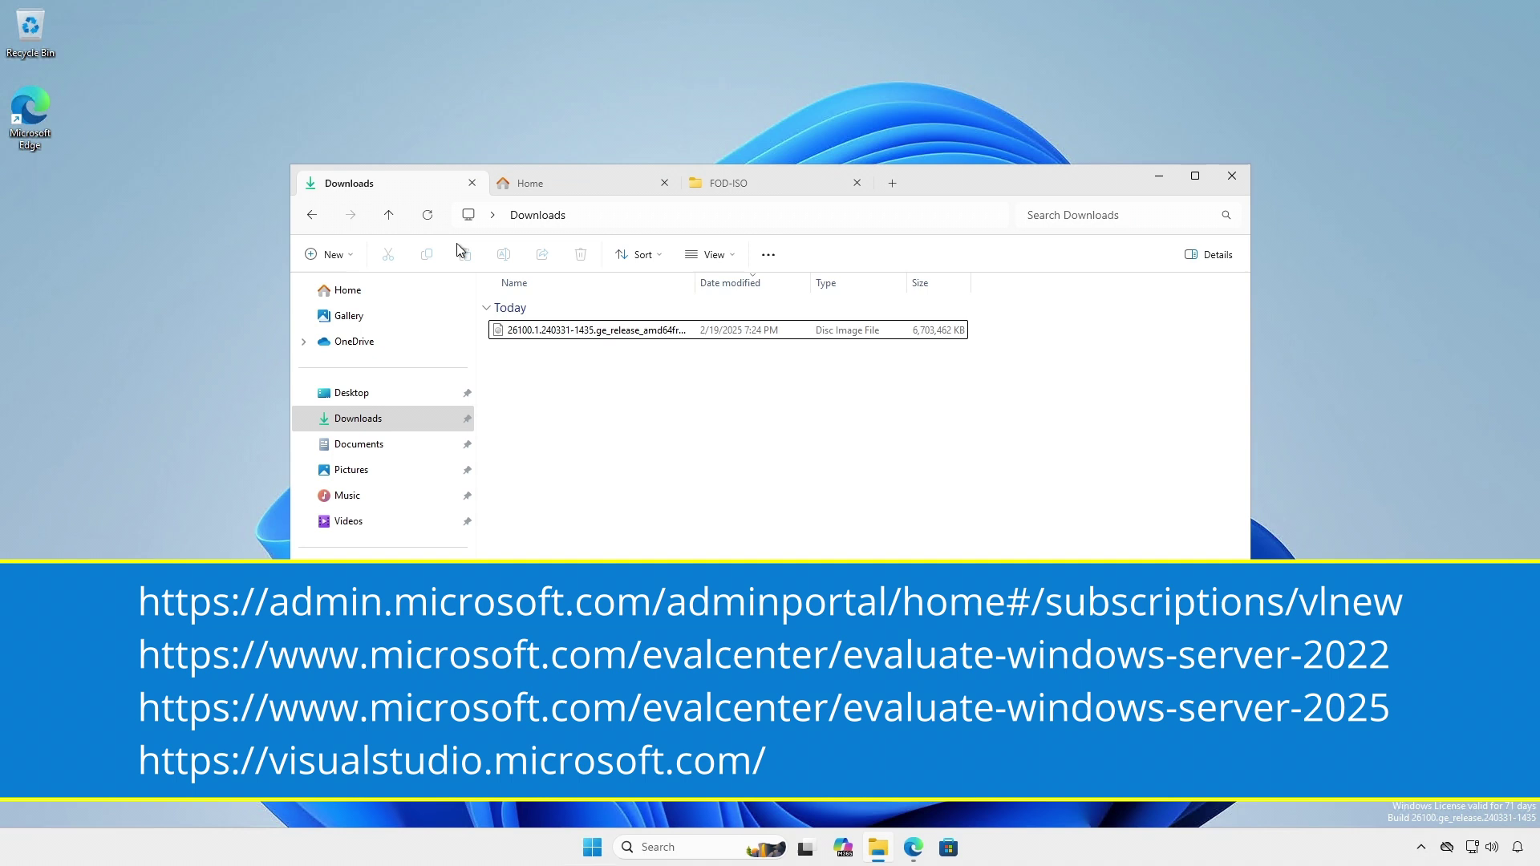
left_click(526, 330)
right_click(526, 329)
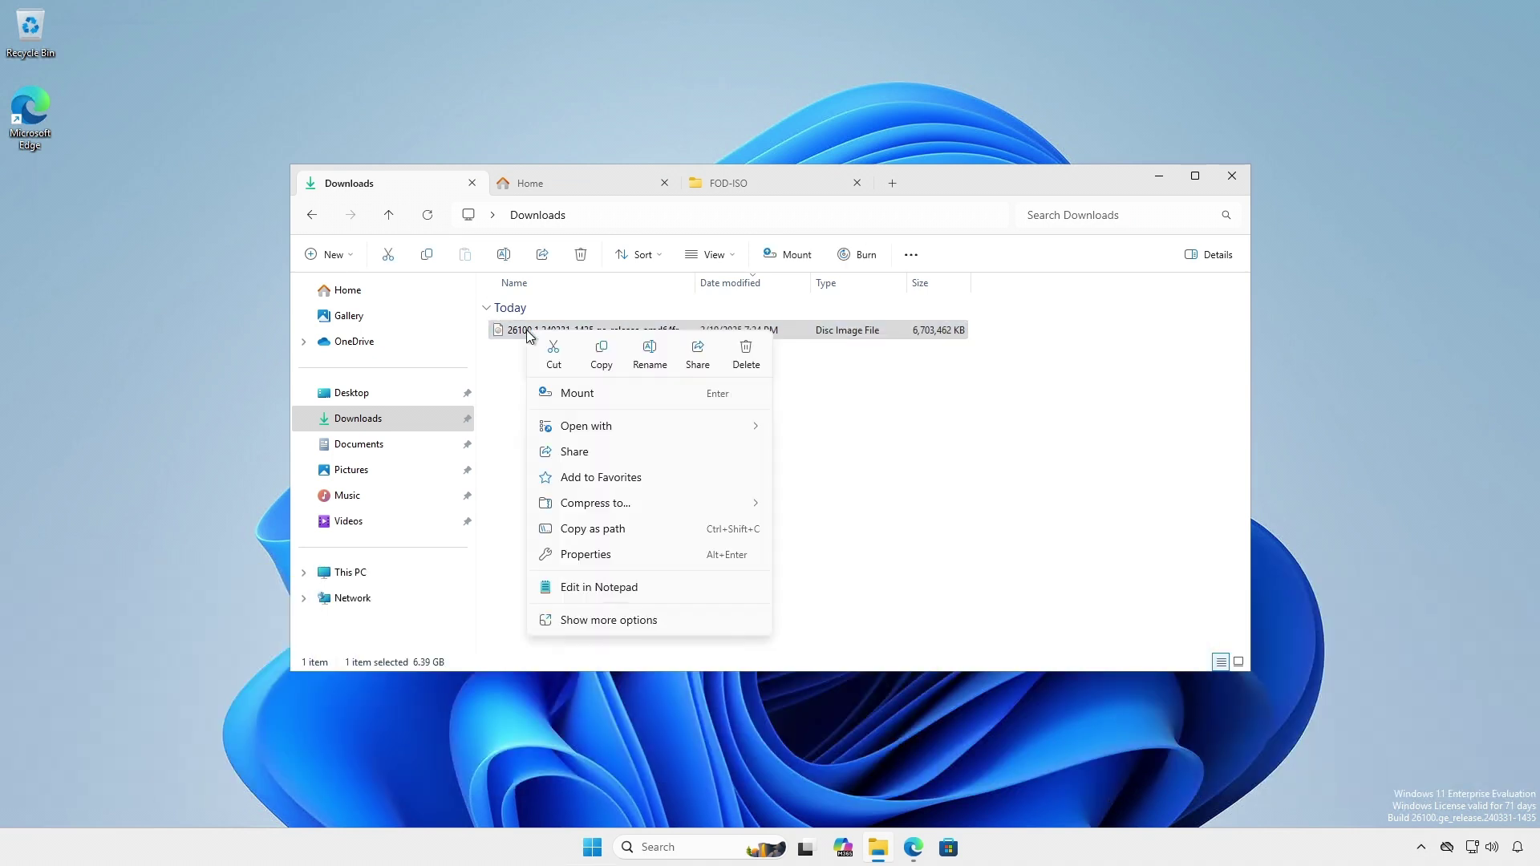
left_click(601, 359)
left_click(735, 178)
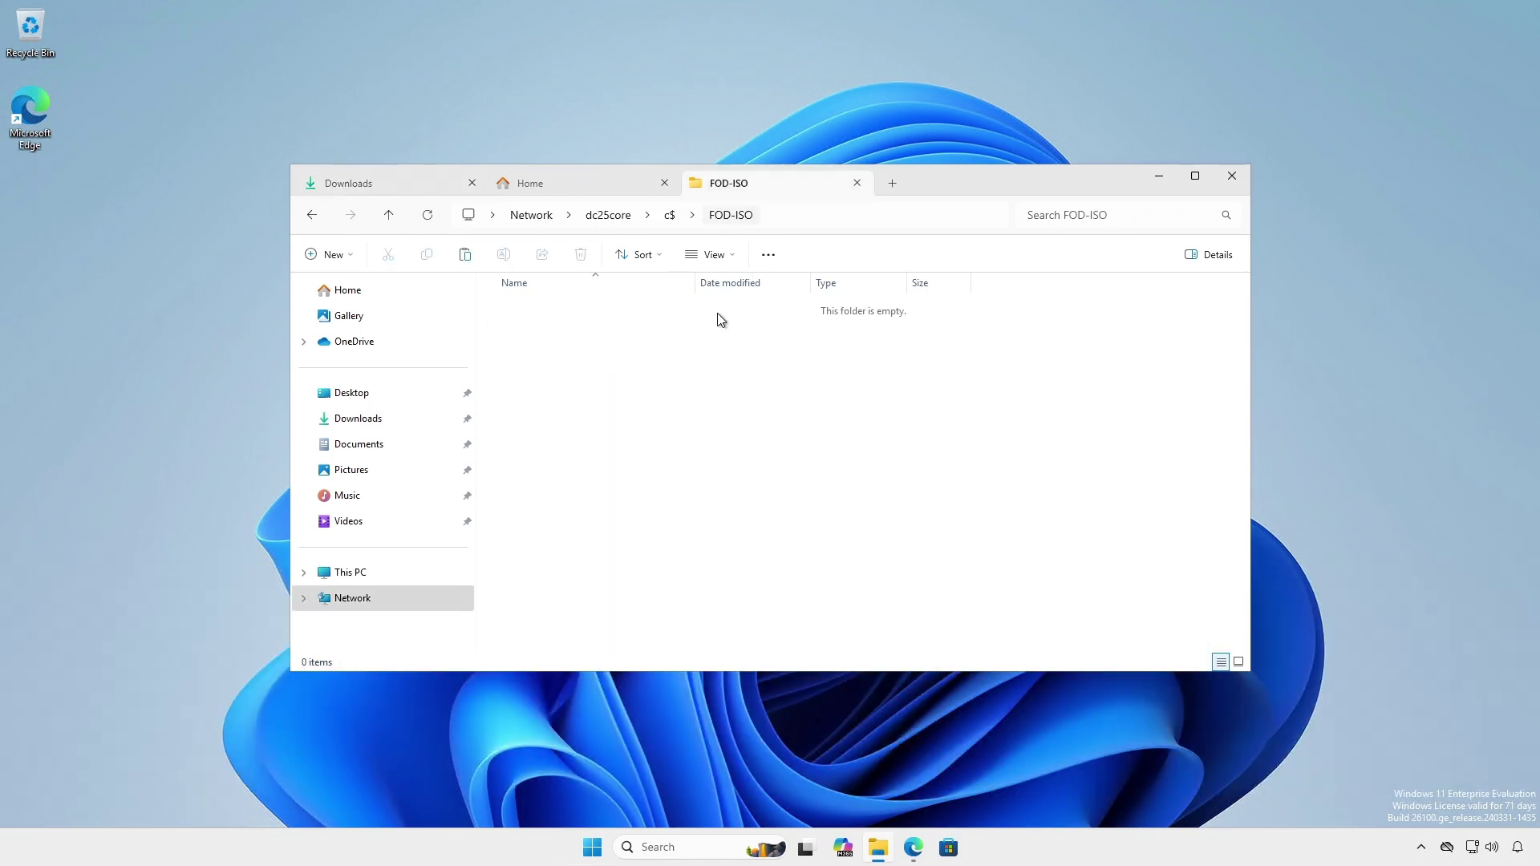
right_click(694, 367)
left_click(720, 399)
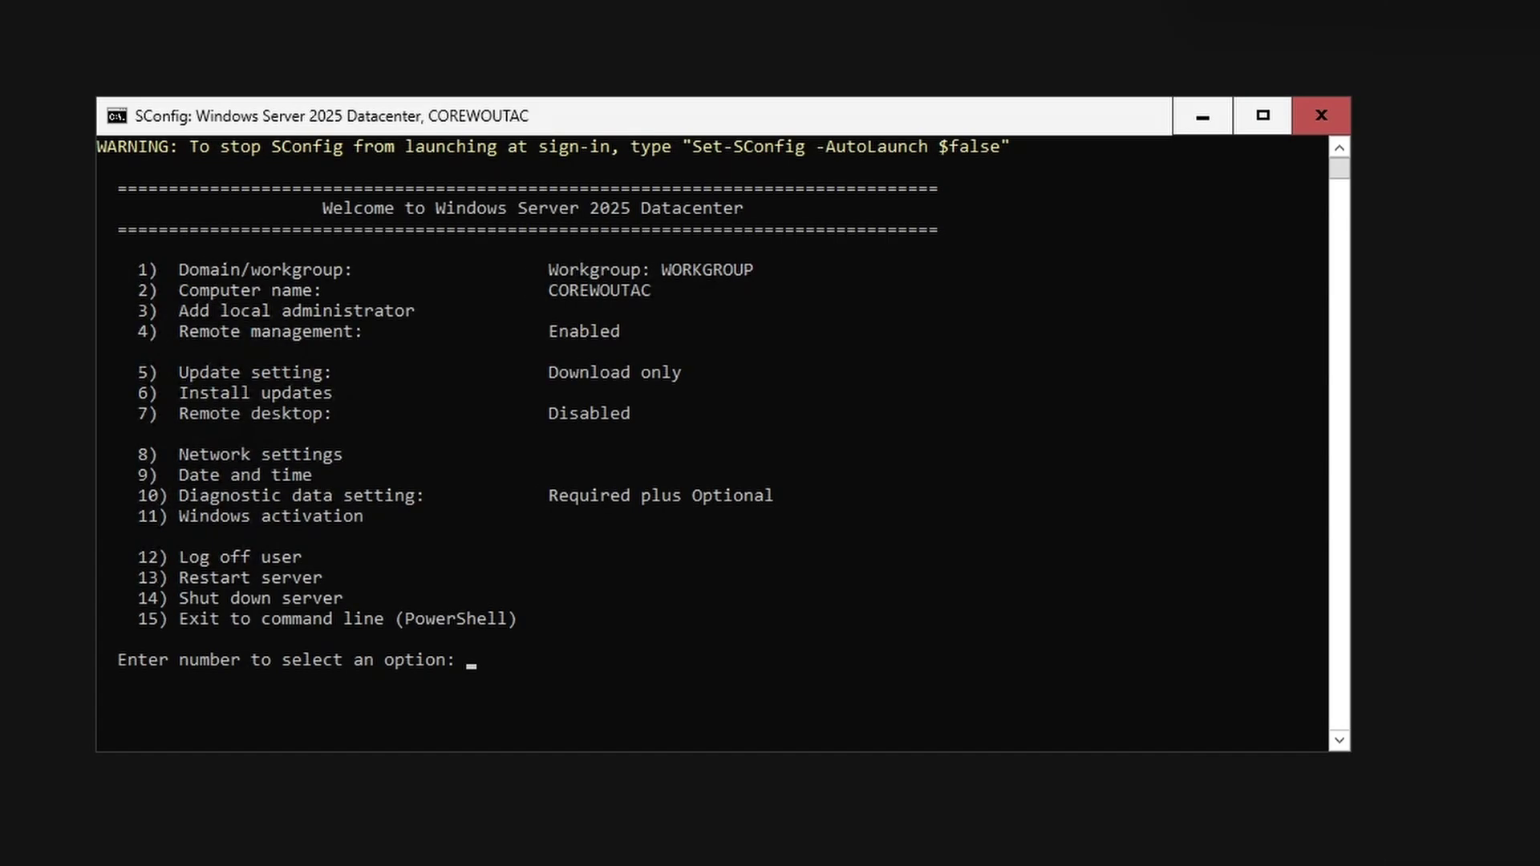
type("15")
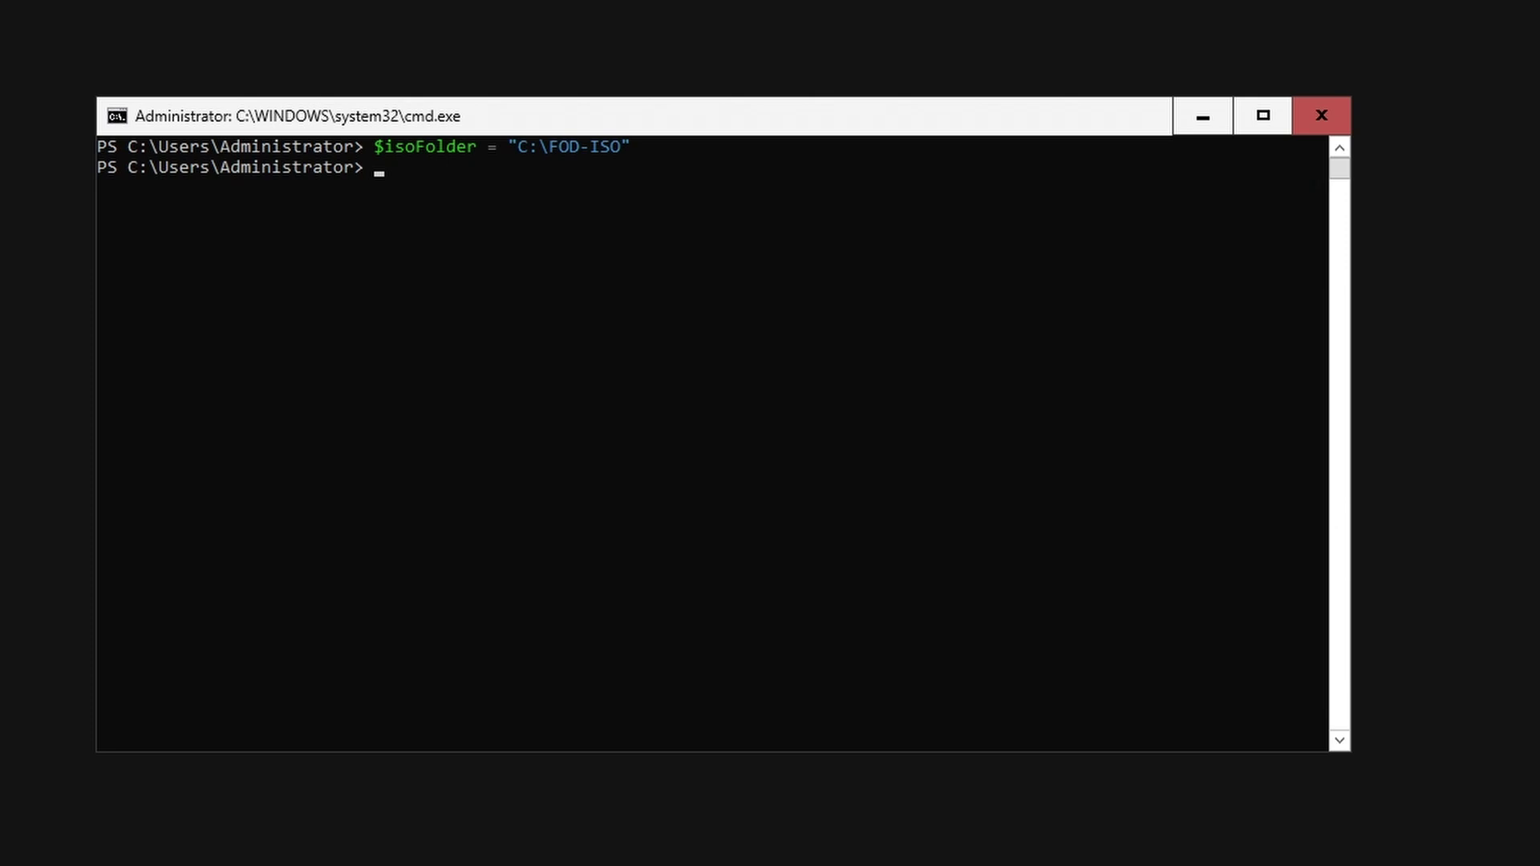
Set $isoFolder to C:\FOD-ISO and $fodIsoFilename, mount the ISO and get its drive letter
key("ctrl+v")
key("Return")
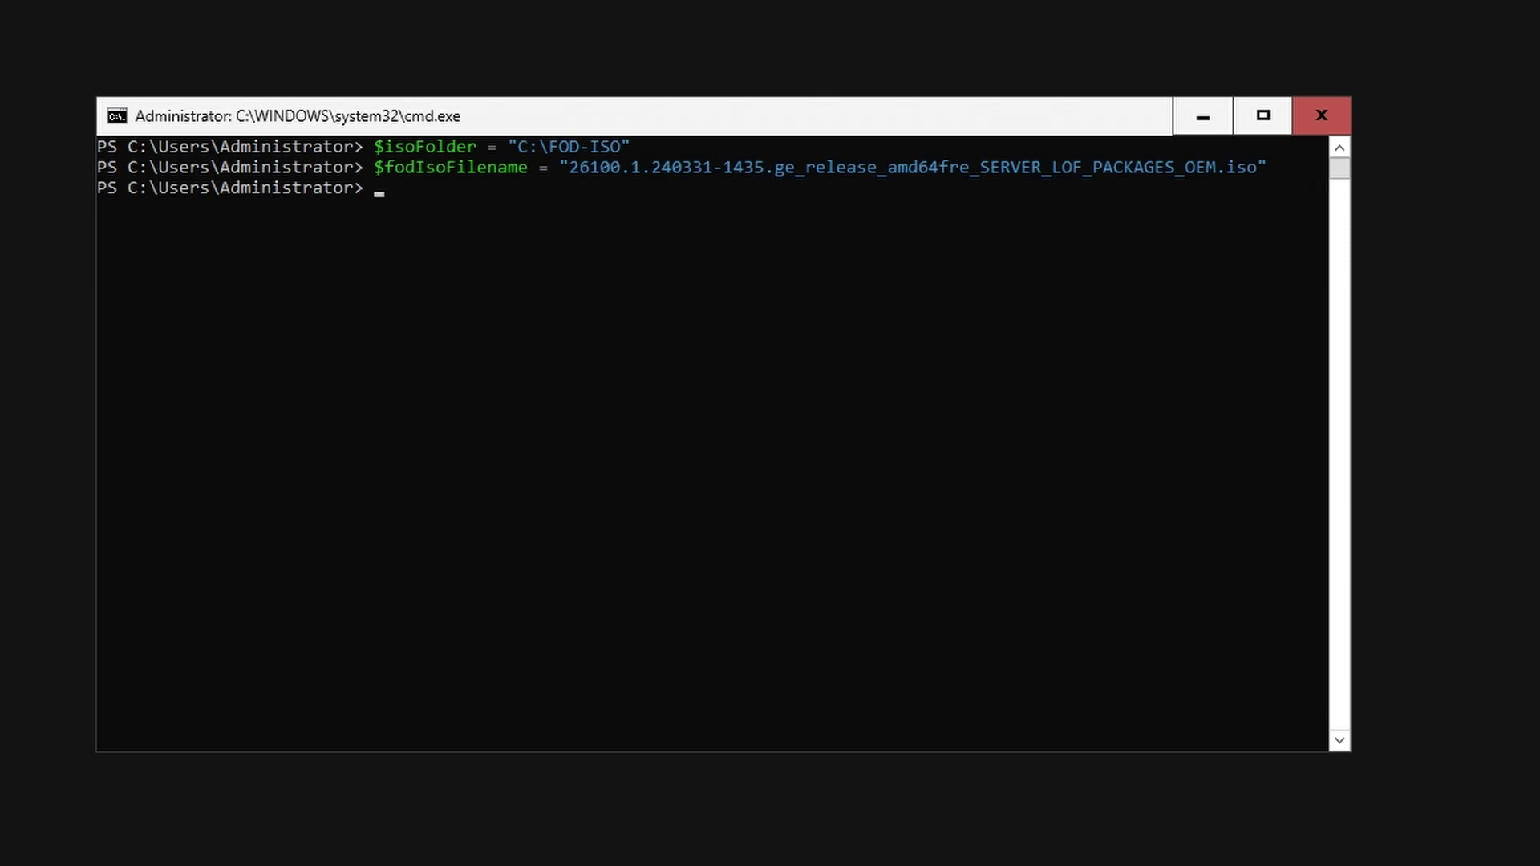
key("ctrl+v")
key("Return")
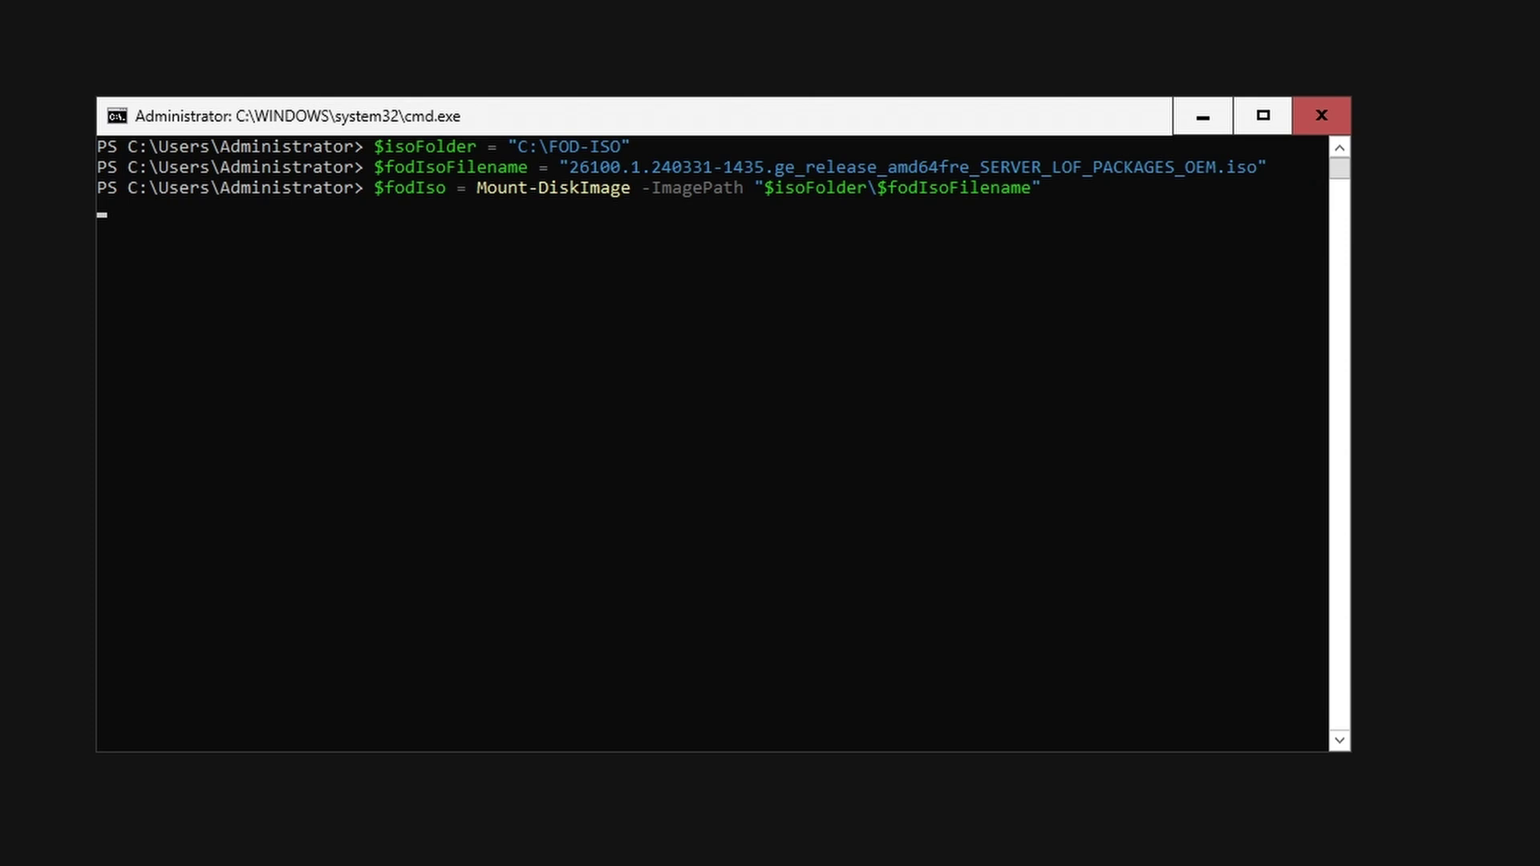
key("ctrl+v")
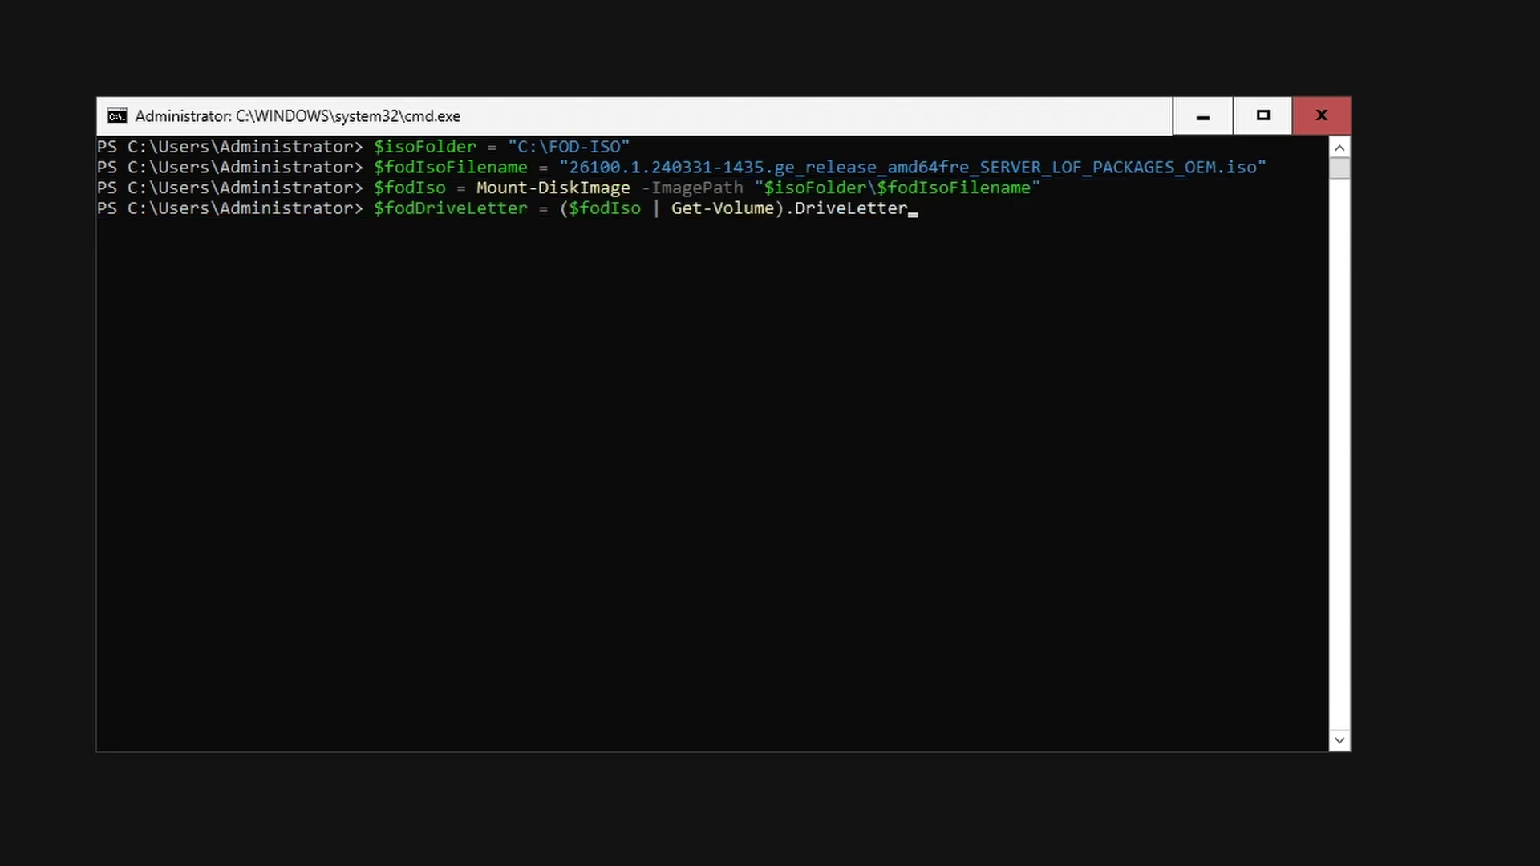
key("Return")
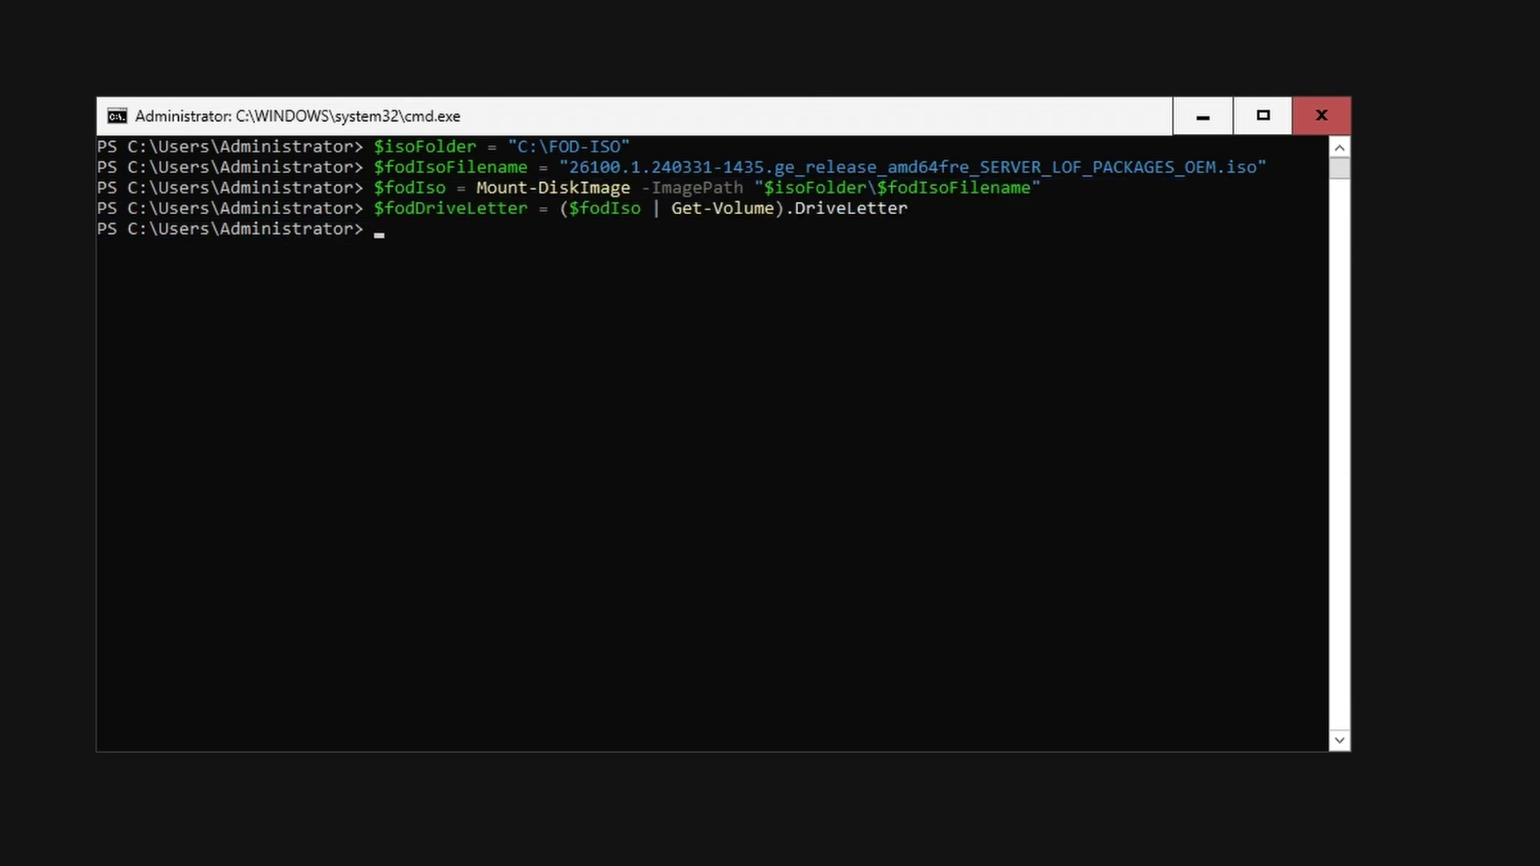
List the mounted drive and install App Compatibility from LanguagesAndOptionalFeatures with -Source and -LimitAccess
key("ctrl+v")
key("Return")
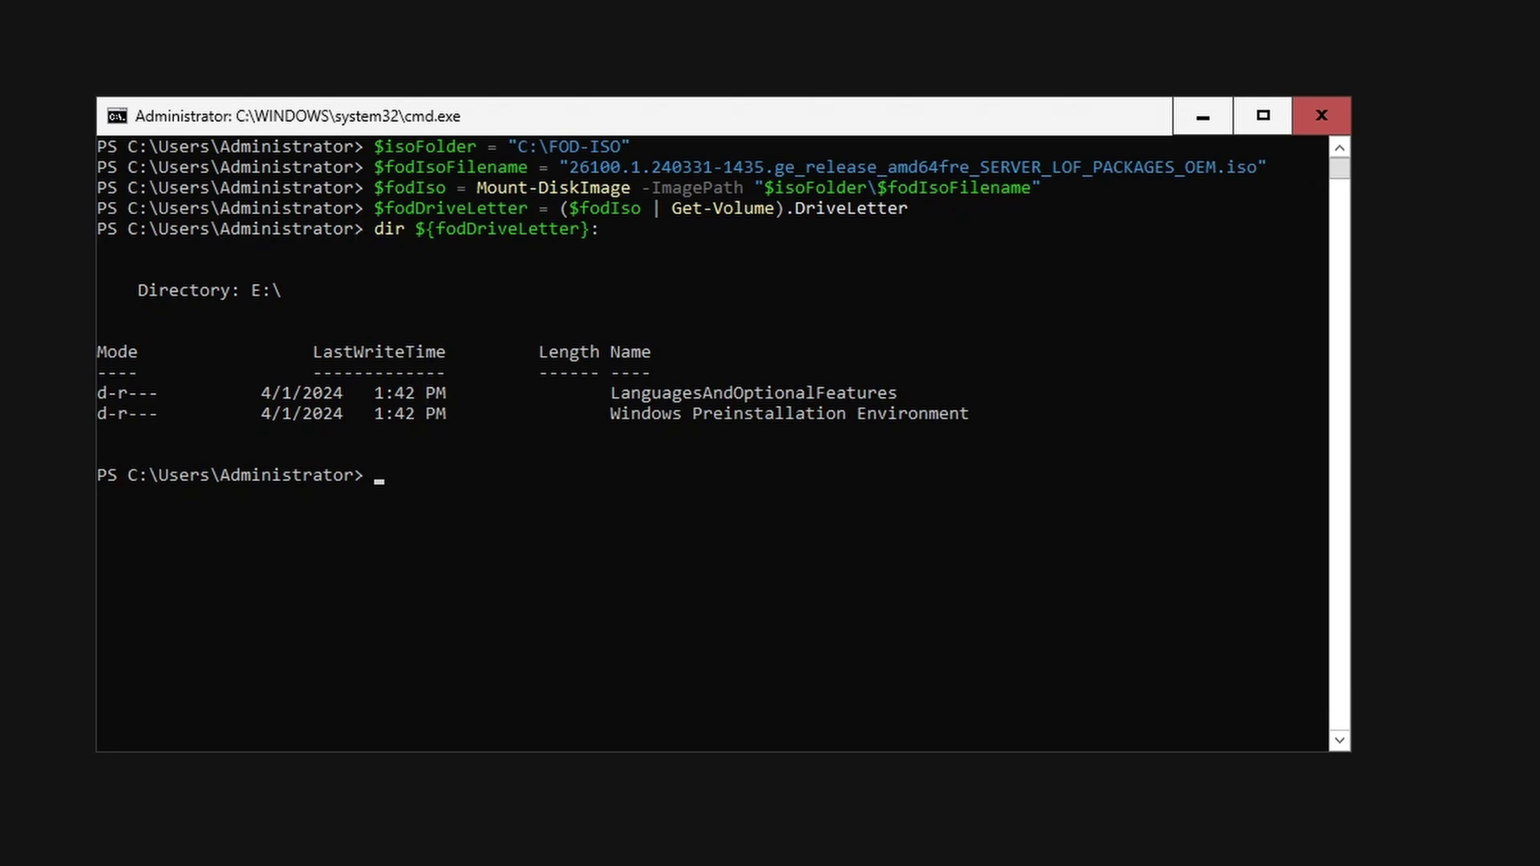
type("Add-WindowsCapability -Online -Name ServerCore.AppCompatibility~~~~0.0.1.0 -Source ${fodDriveLetter}:\\LanguagesAndOptionalFeatures\\ -LimitAccess")
key("Return")
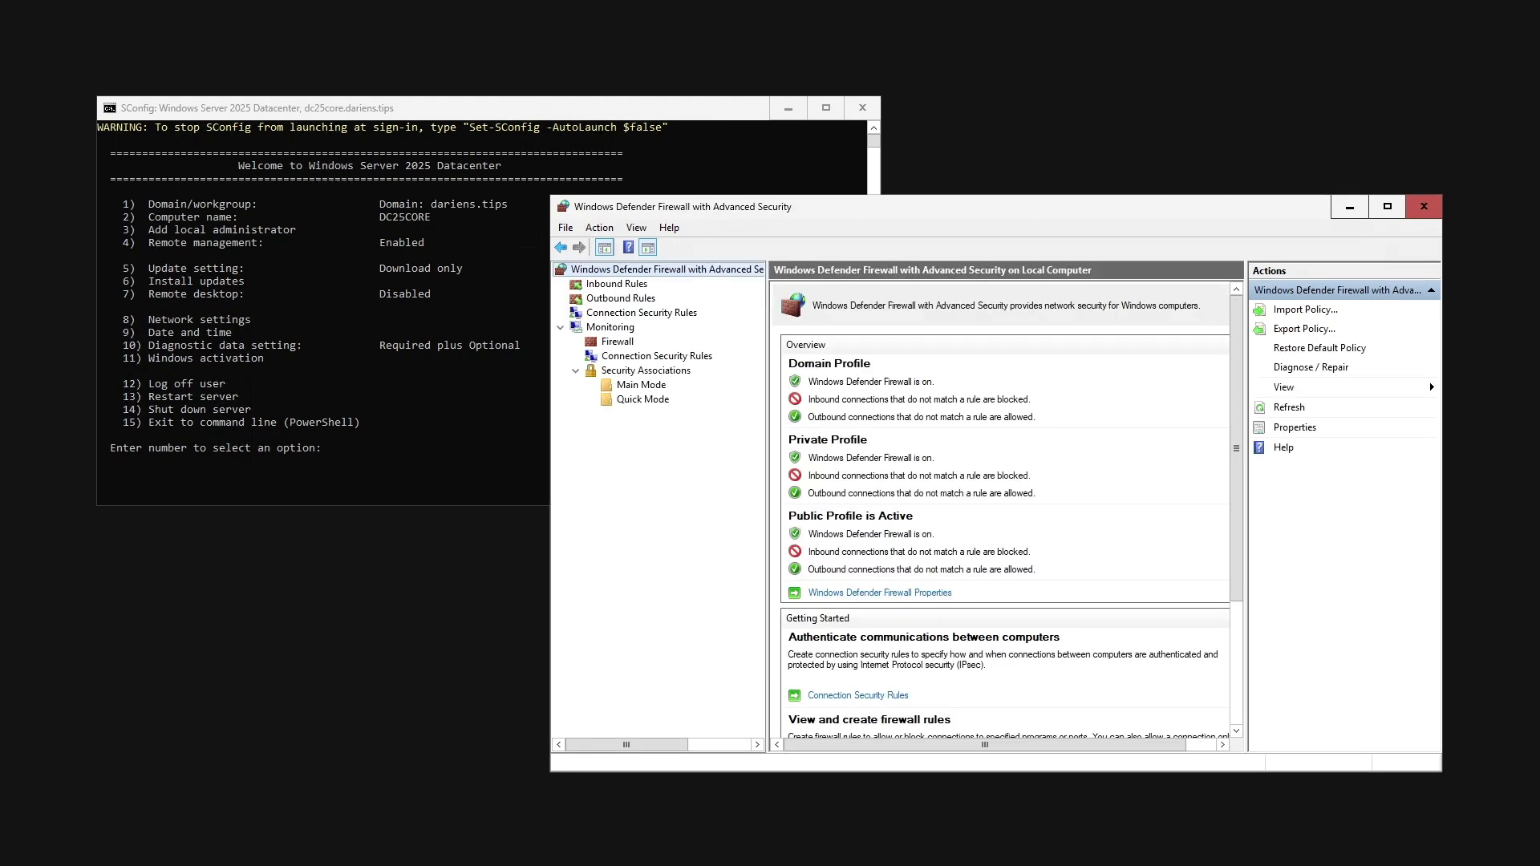
Show the Inbound Rules list in Windows Defender Firewall with Advanced Security
left_click(615, 283)
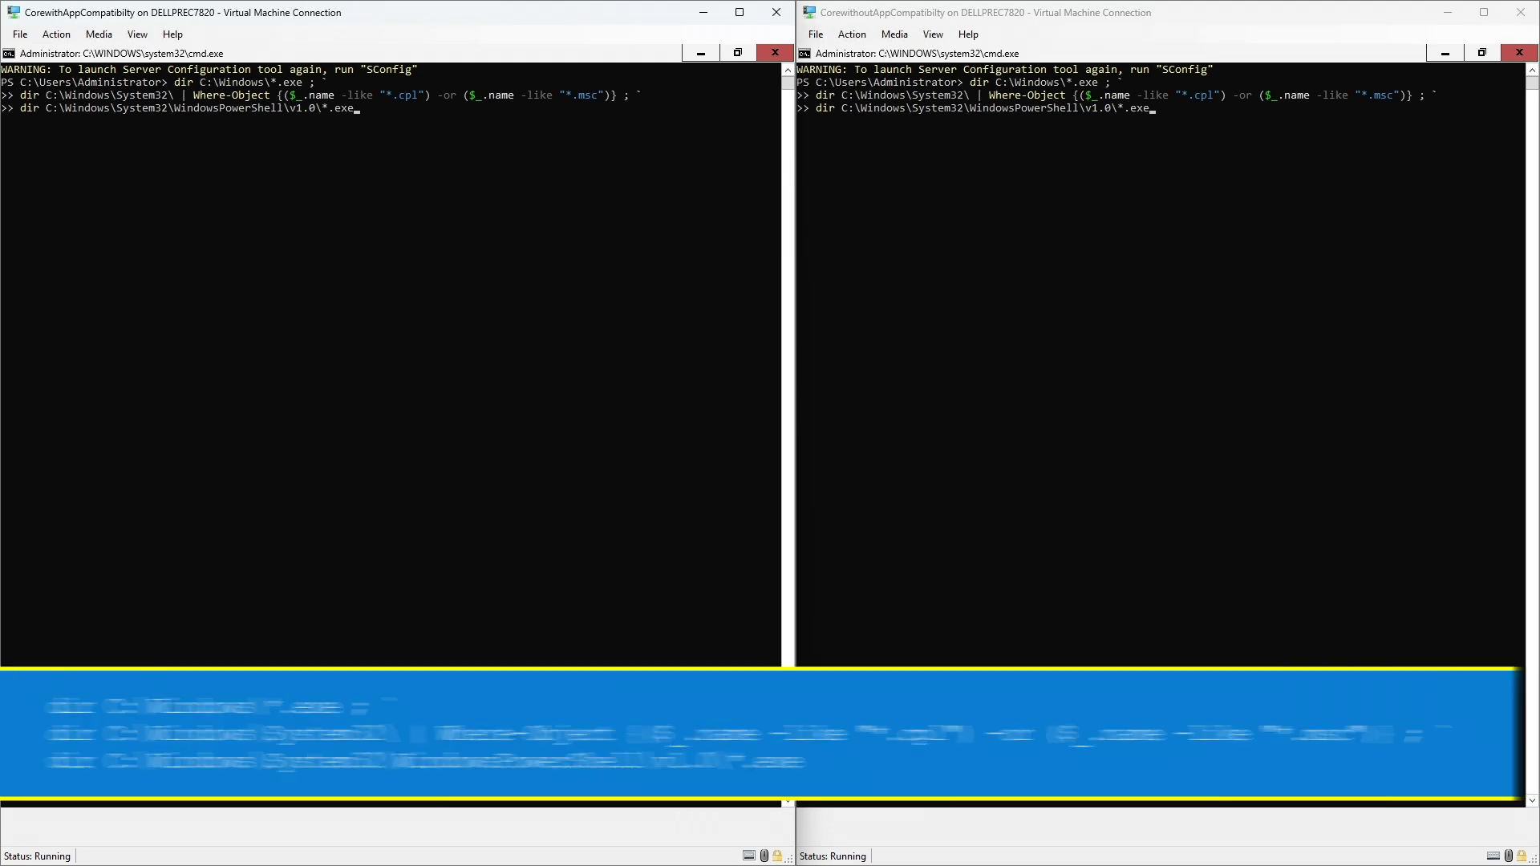
Run the .exe/.cpl/.msc dir listing on both VMs, with and without App Compatibility
key("Return")
key("alt+Tab")
key("Return")
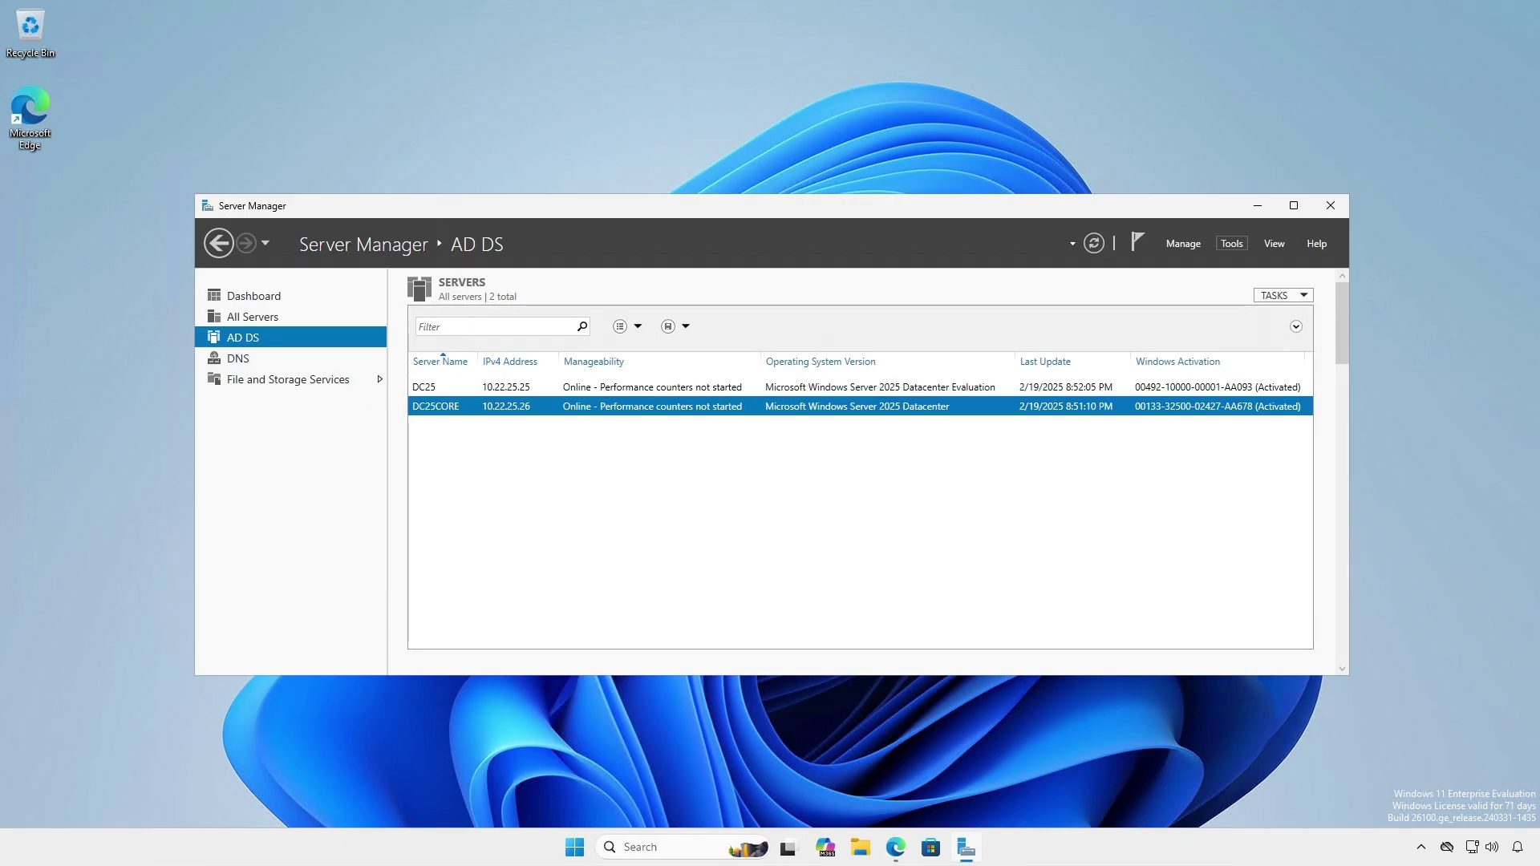
Browse Server Manager's Tools menu, then minimize everything to show the desktop
left_click(1231, 243)
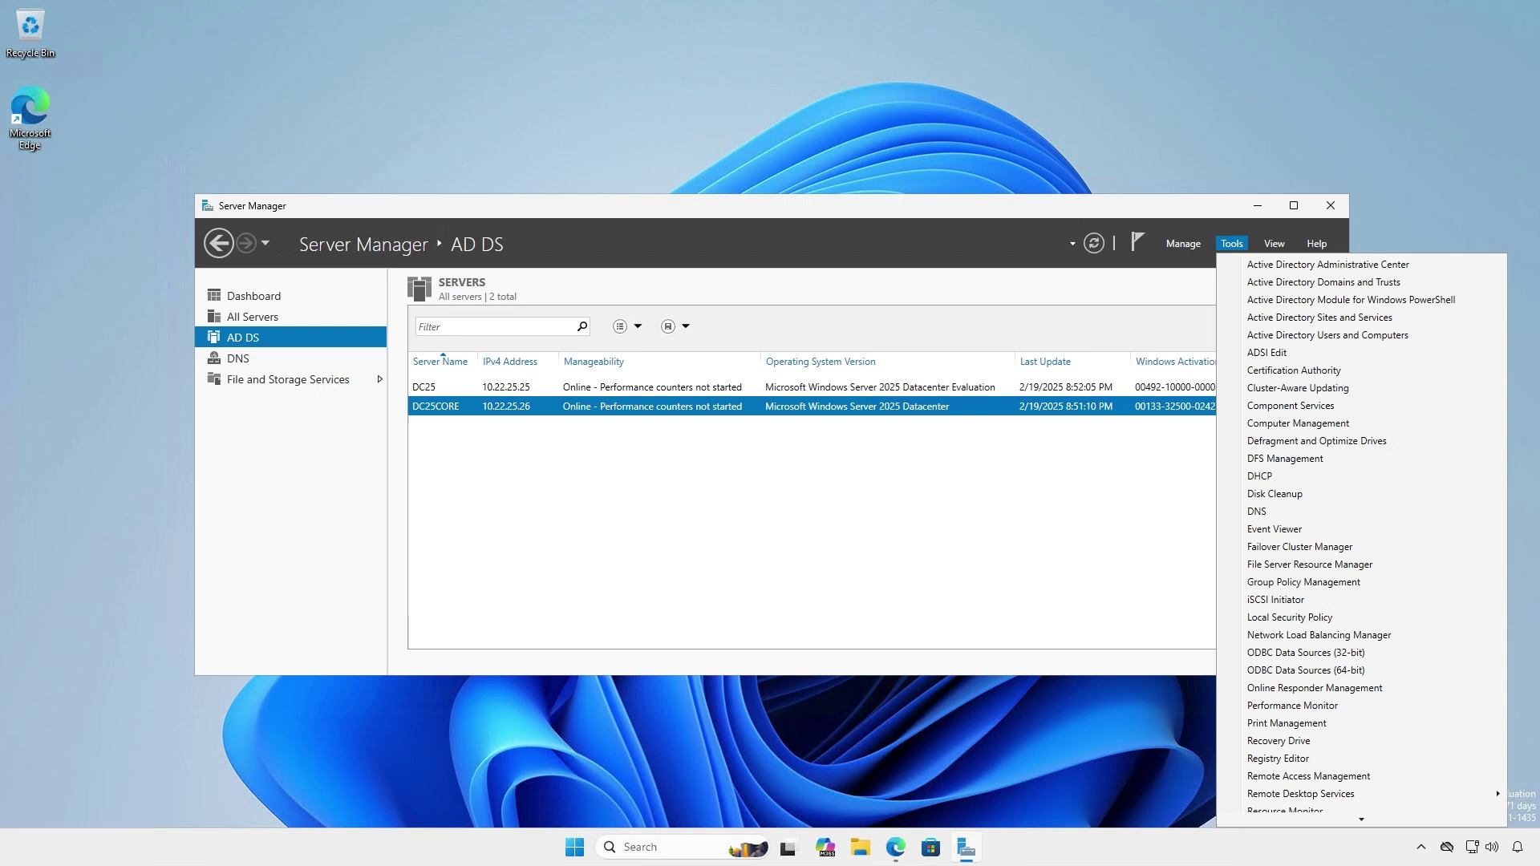
key("super+d")
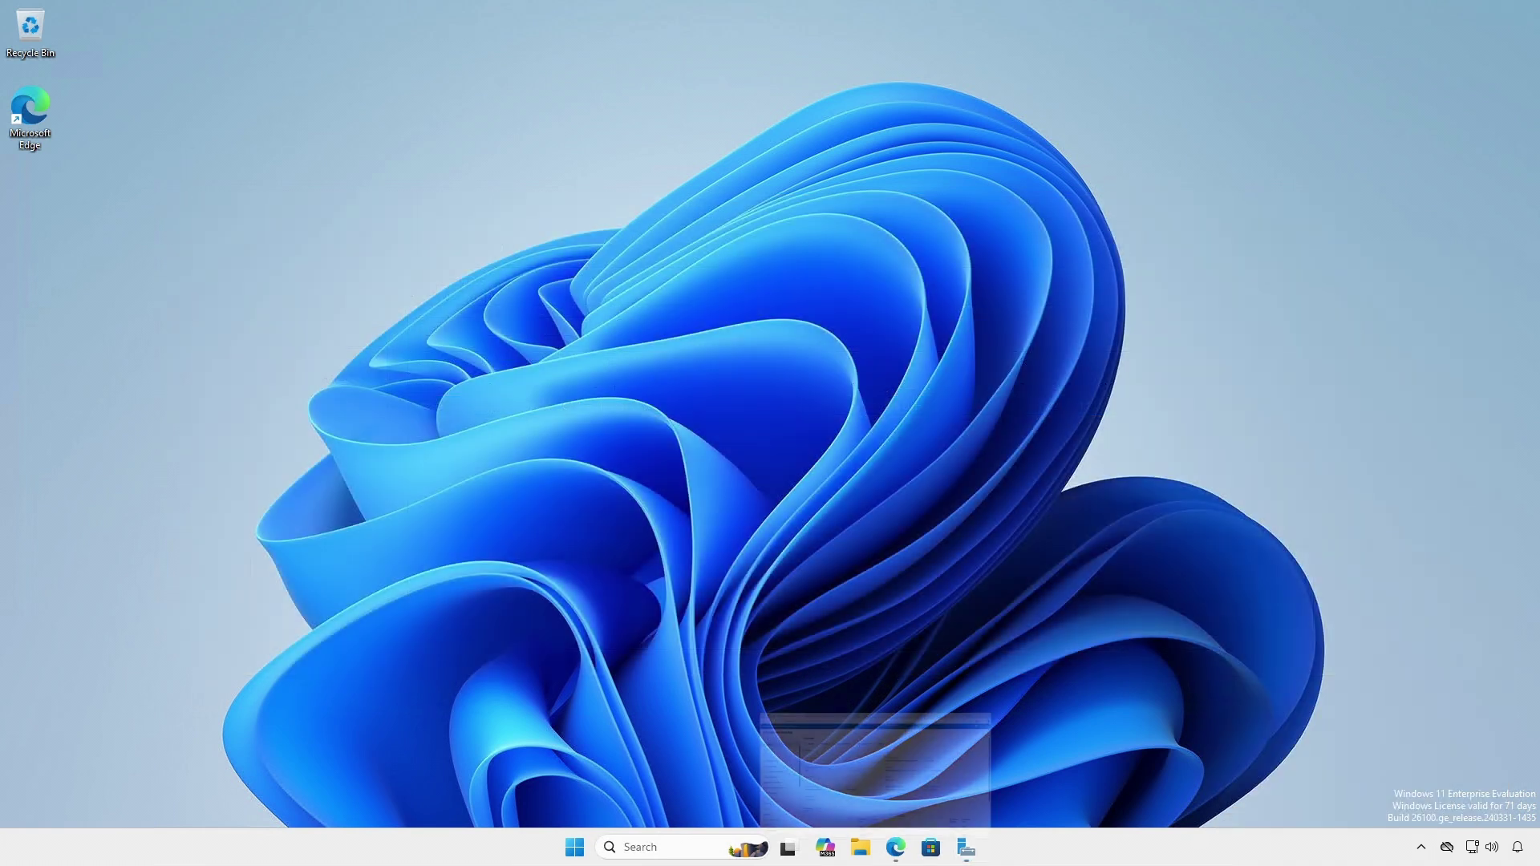